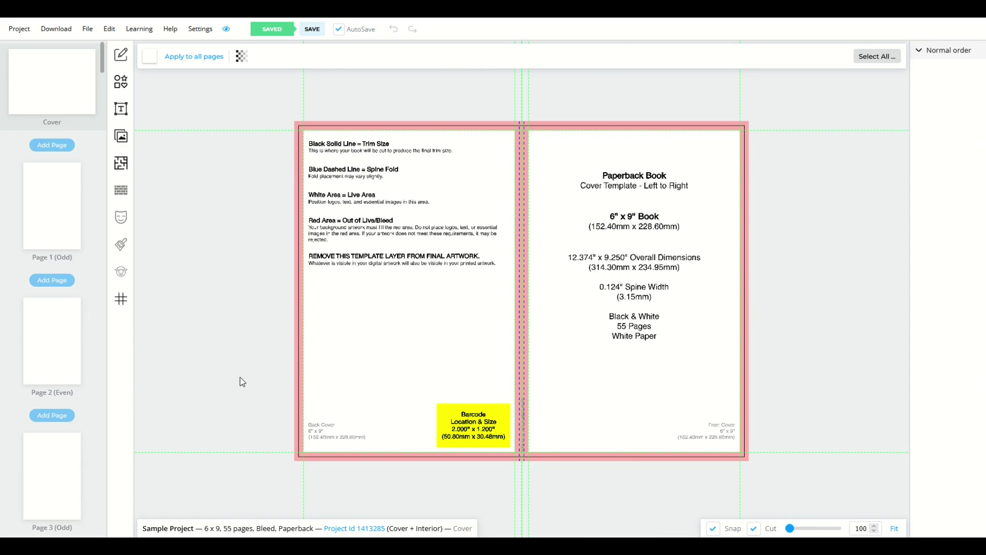
Step: Review the 6x9 cover template with 55 pages and a 0.124" spine width
left_click_drag(104, 69, 119, 57)
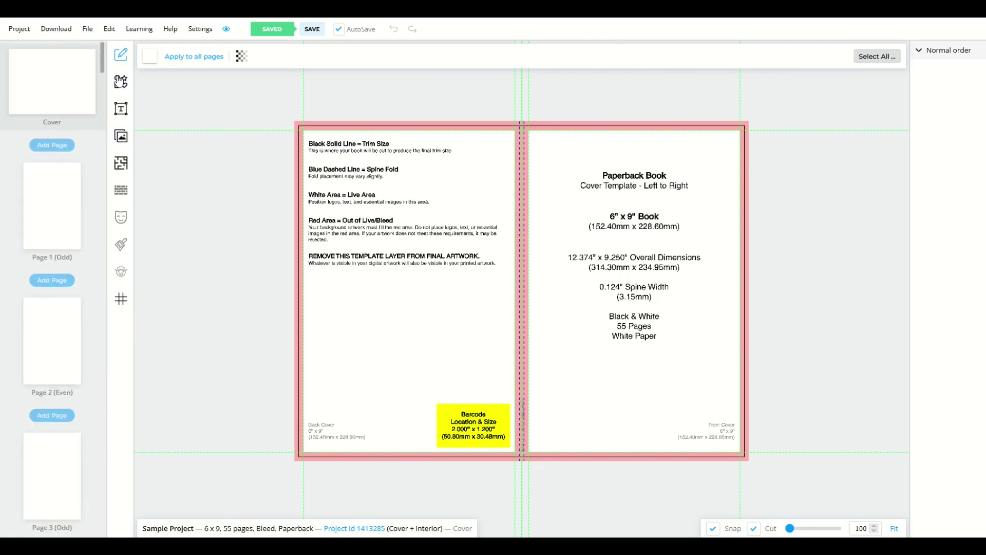
Step: Open the page overview and switch from List View (Small) to List View (Large), then Book View
left_click(226, 31)
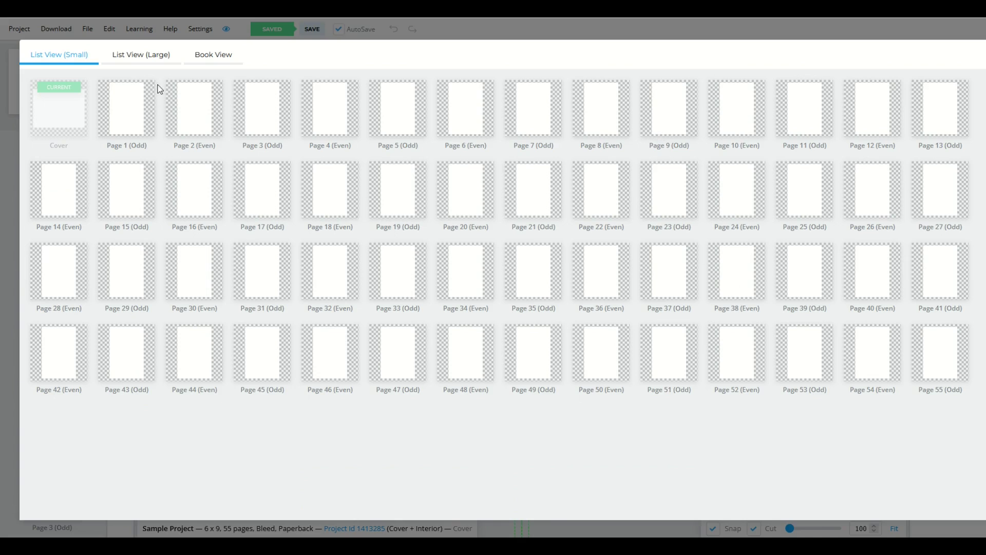
left_click(150, 57)
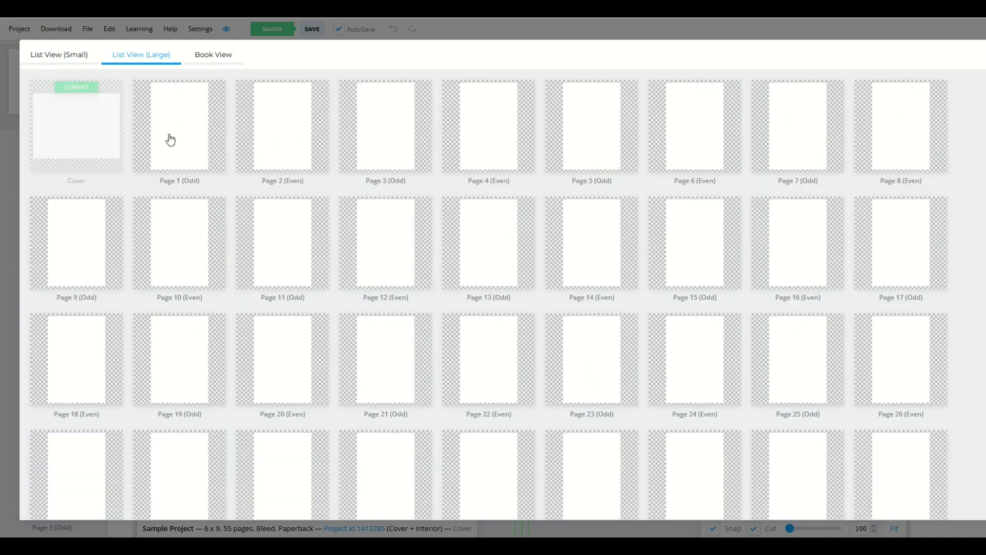
left_click(205, 60)
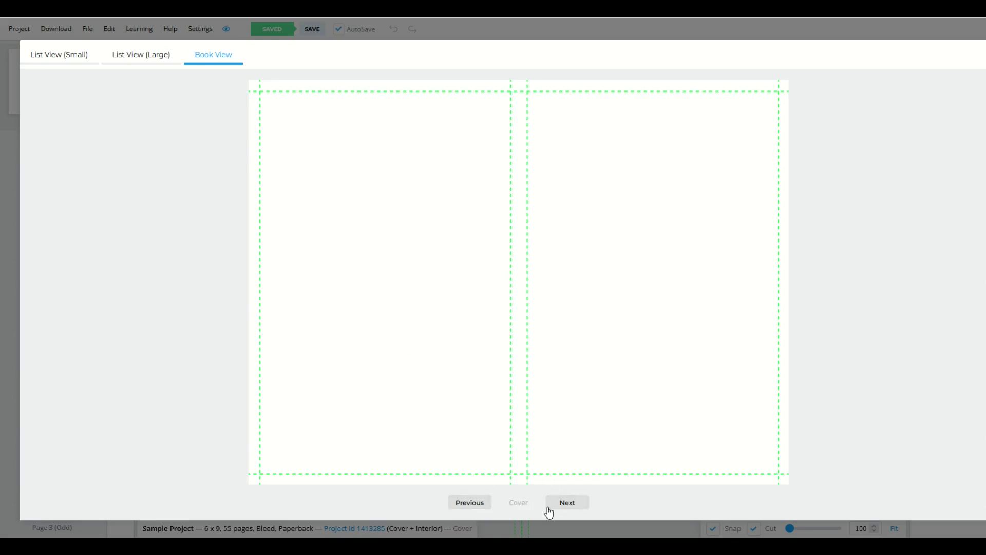
Step: Page through the spreads to pages 6-7, then close the preview and open Page 18
left_click(570, 500)
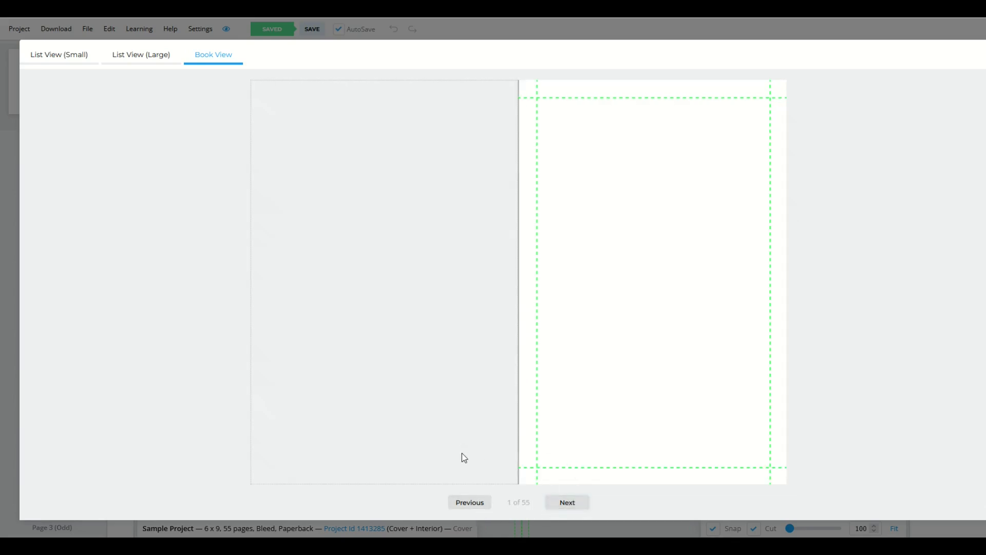
left_click(576, 504)
left_click(580, 501)
left_click(576, 504)
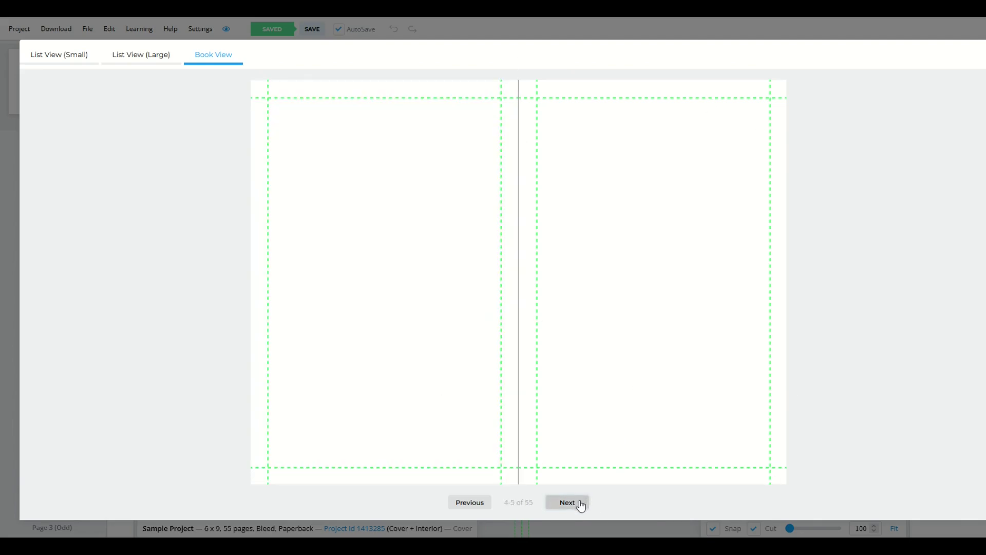
left_click(978, 61)
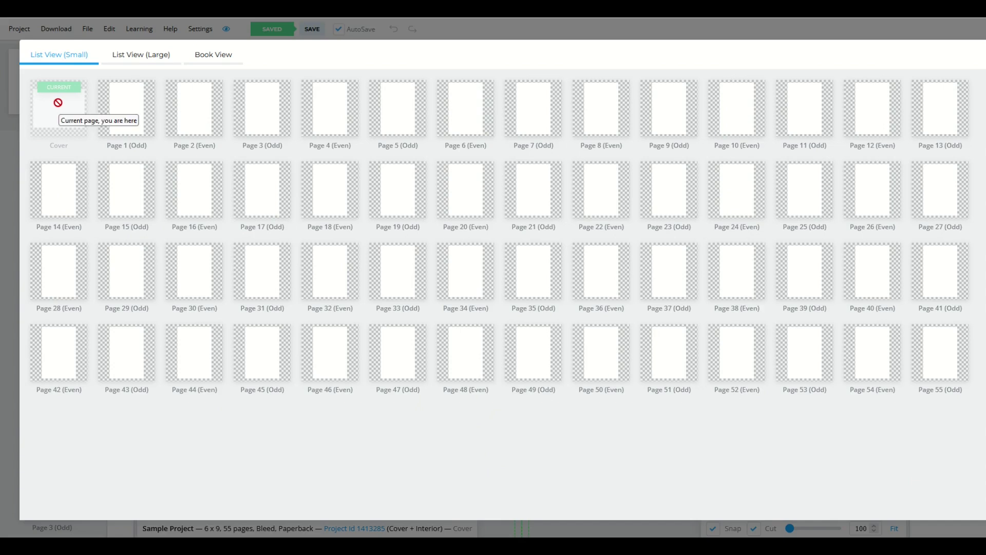
left_click(325, 202)
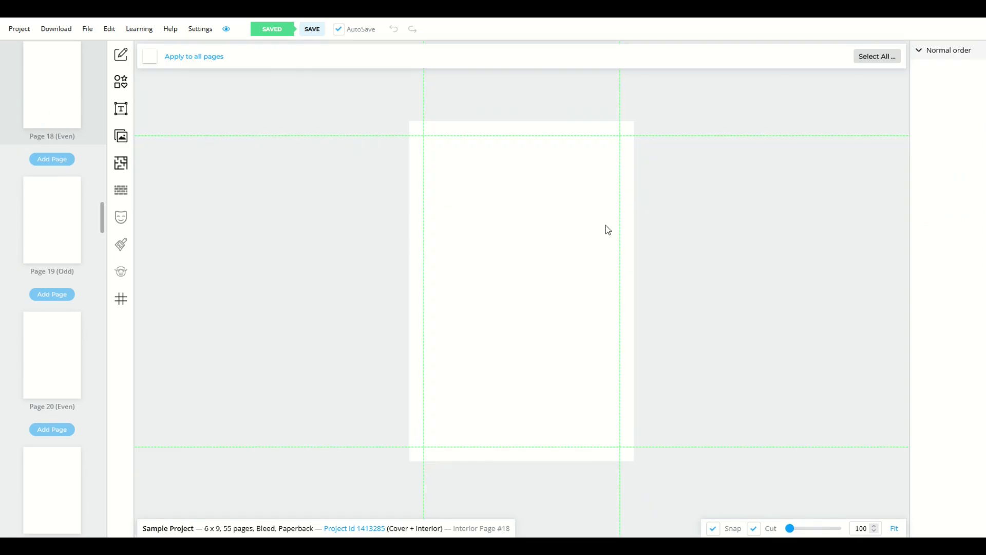
Step: Add pages after Page 18, raising the book from 55 to 57 pages
scroll(52, 136, "up", 2)
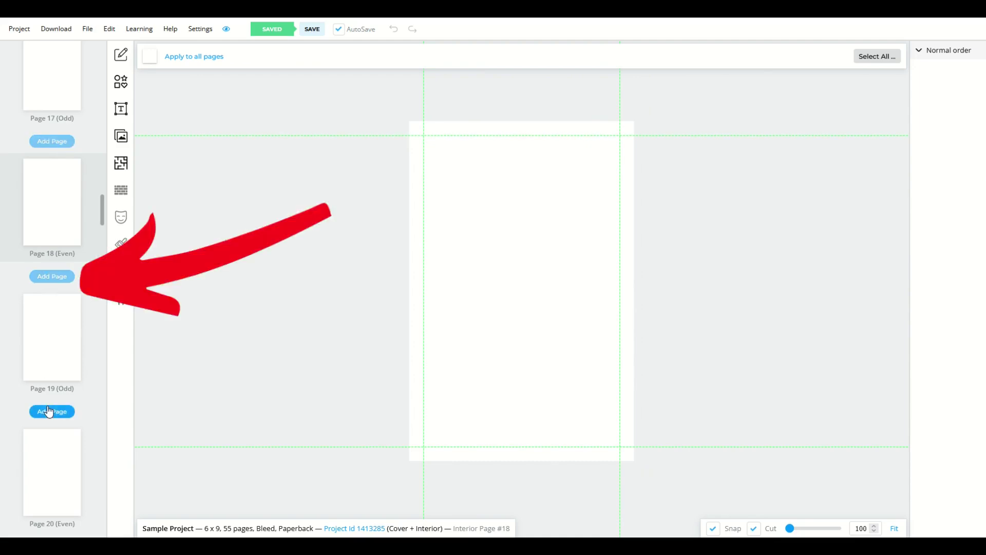
left_click(50, 280)
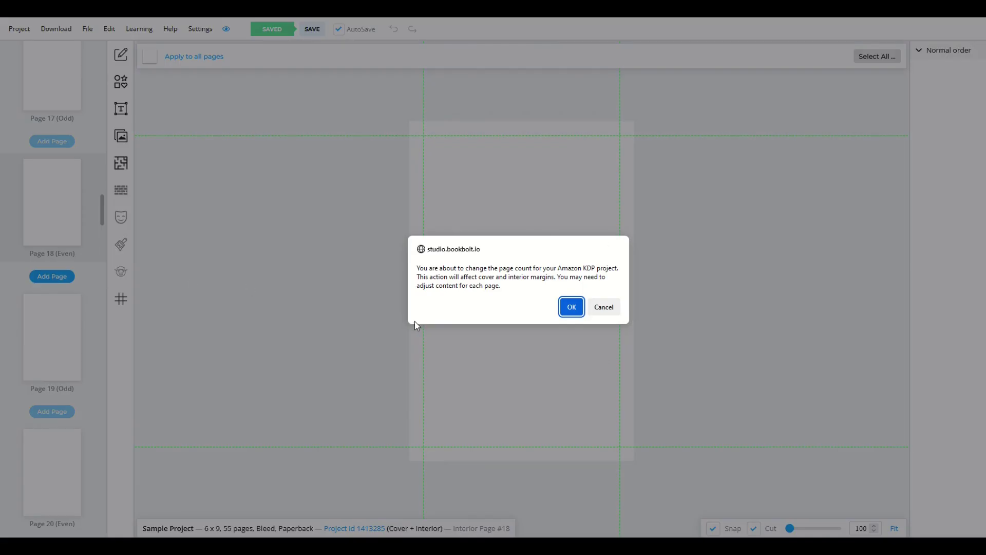
left_click(572, 308)
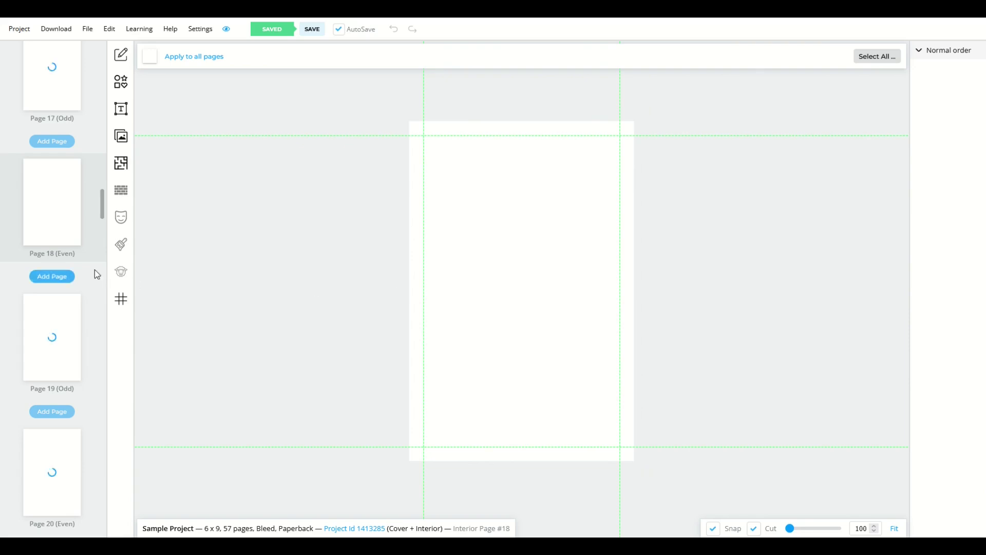
scroll(86, 257, "up", 10)
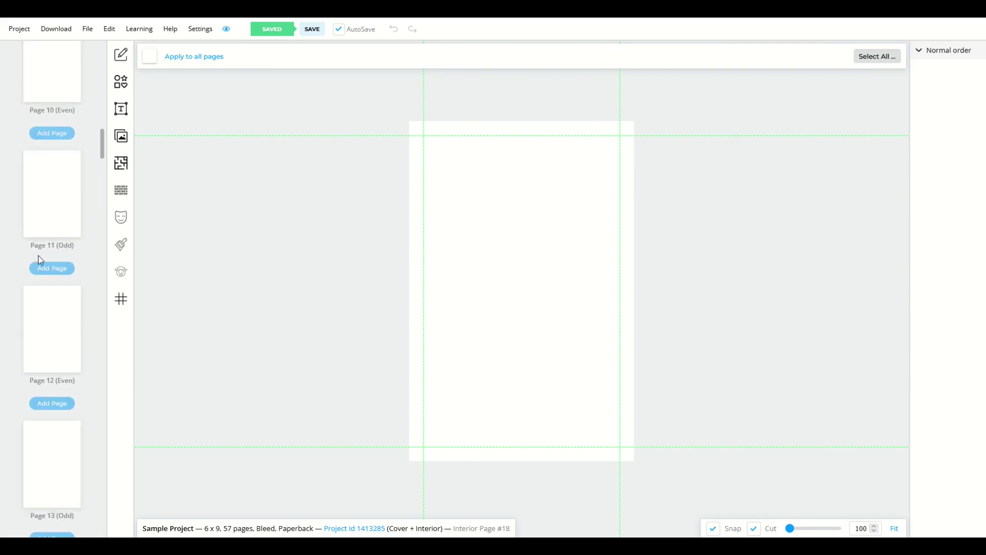
left_click(48, 185)
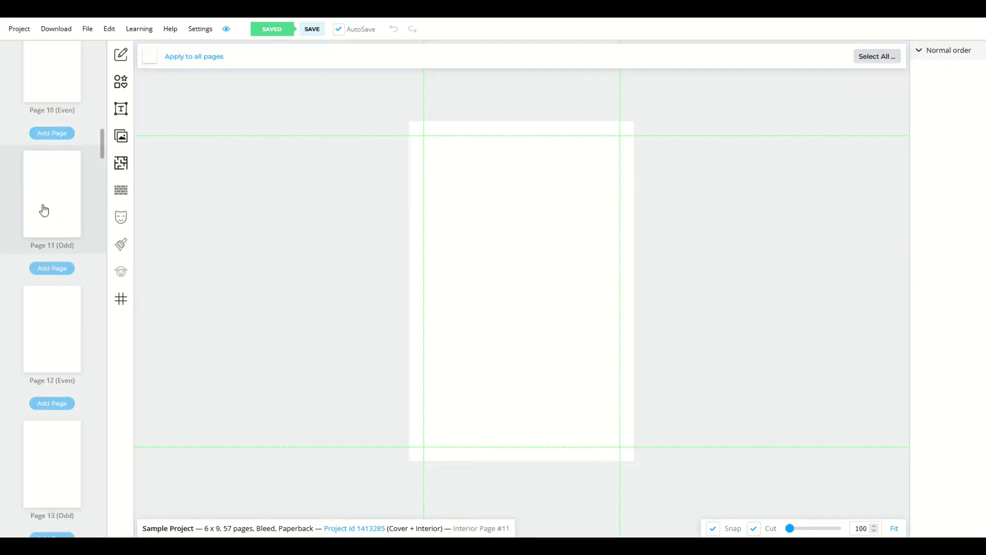
right_click(45, 203)
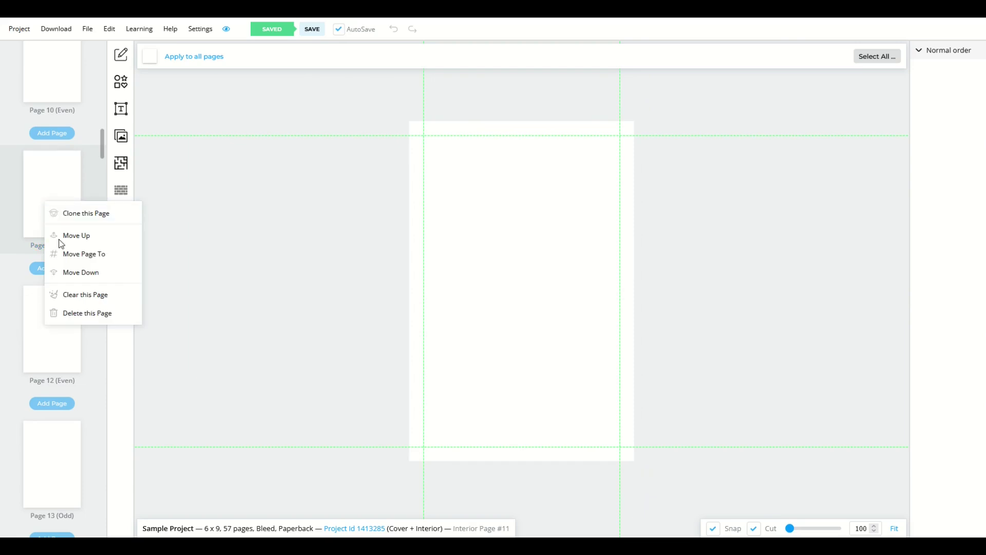
left_click(73, 314)
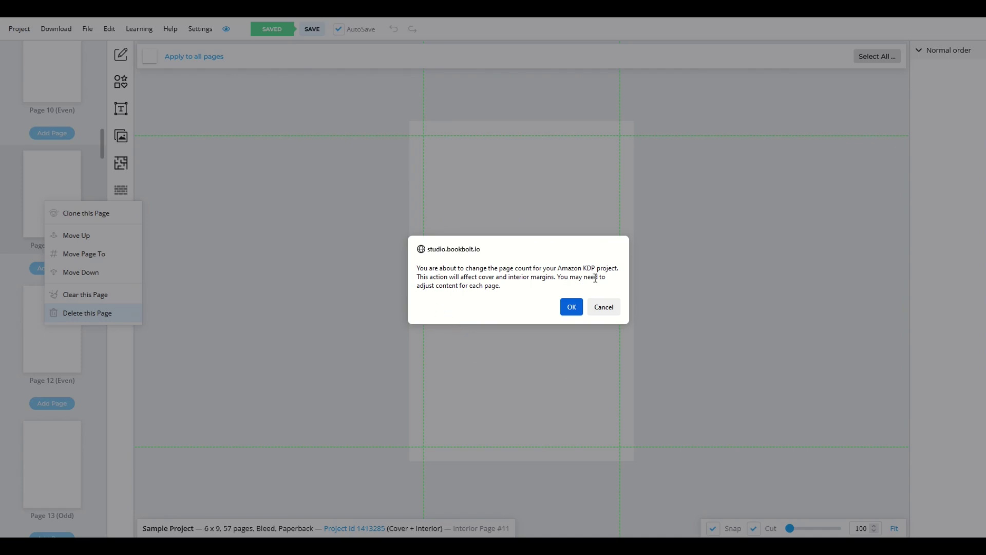
left_click(571, 306)
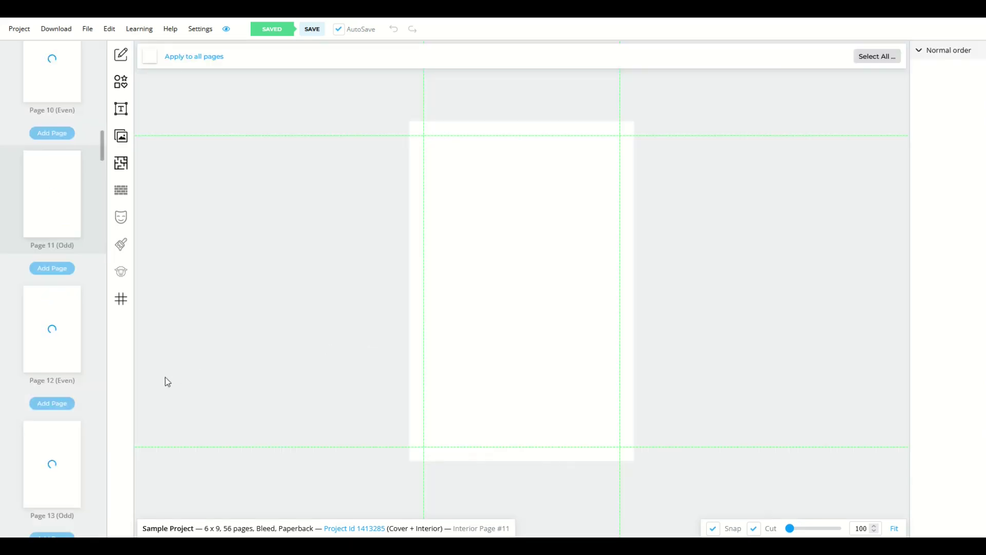
right_click(63, 201)
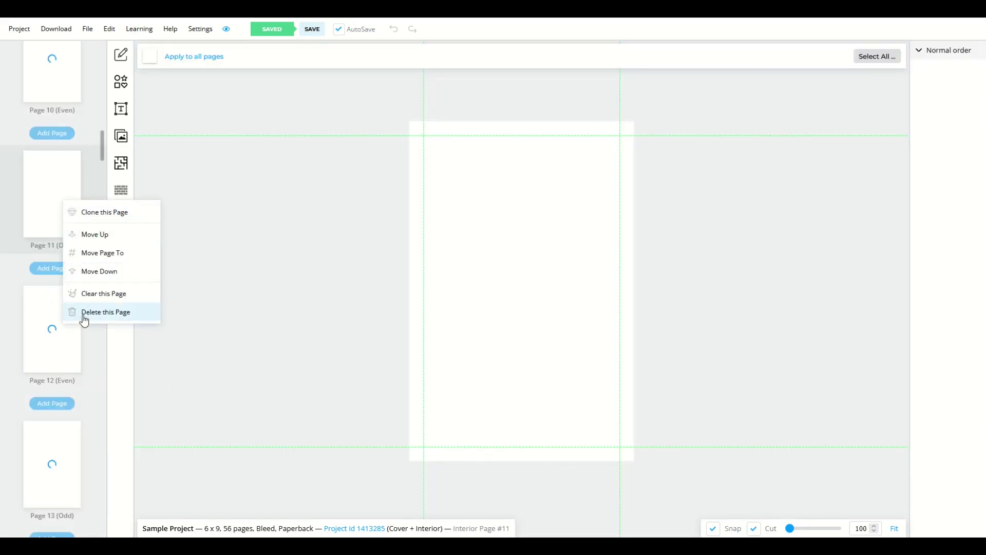
left_click(248, 285)
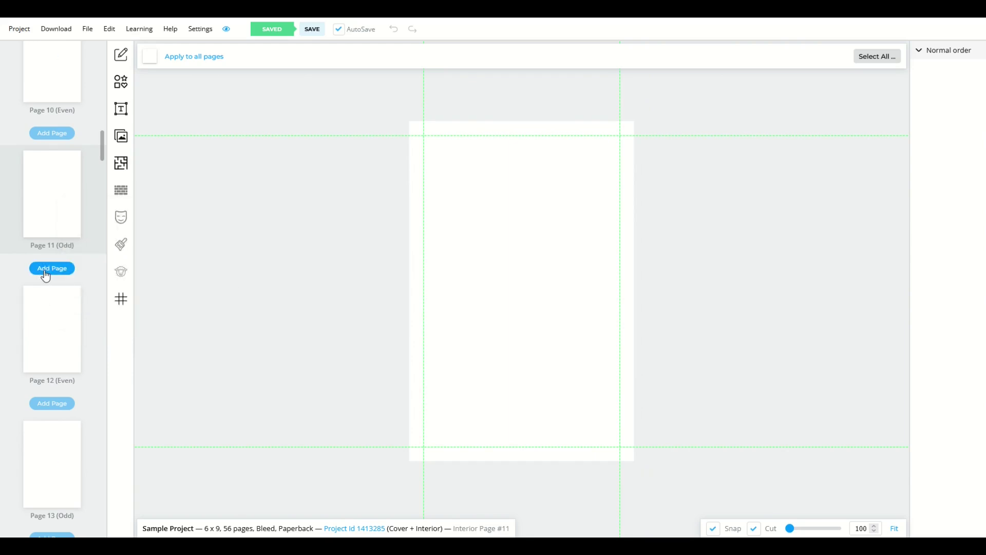
Step: Show the cover spread, now listing 56 pages and a 0.126" (3.20mm) spine
scroll(101, 161, "up", 2)
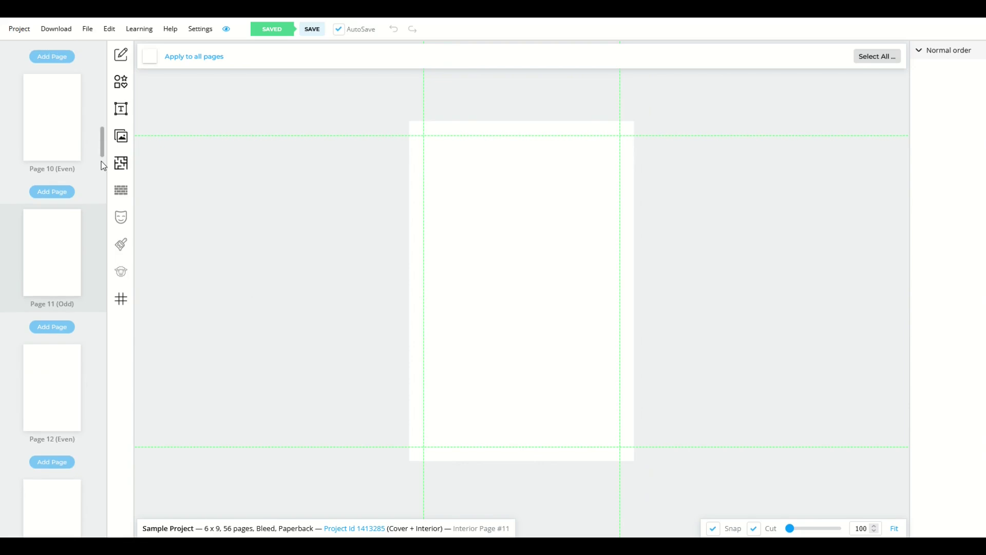
left_click_drag(104, 140, 103, 48)
left_click(59, 88)
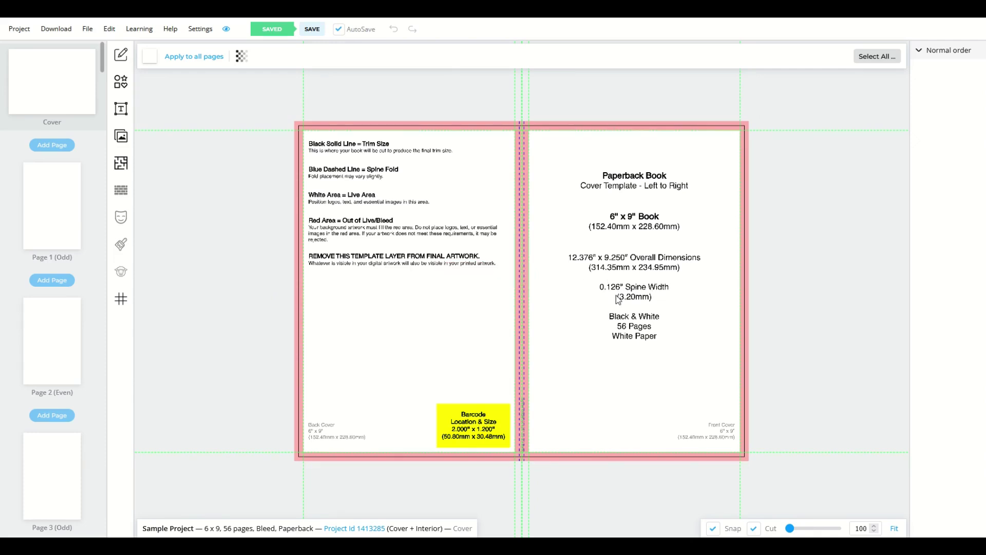
Step: Delete Page 1 twice, cutting the book to 54 pages with a 0.122" spine
right_click(66, 216)
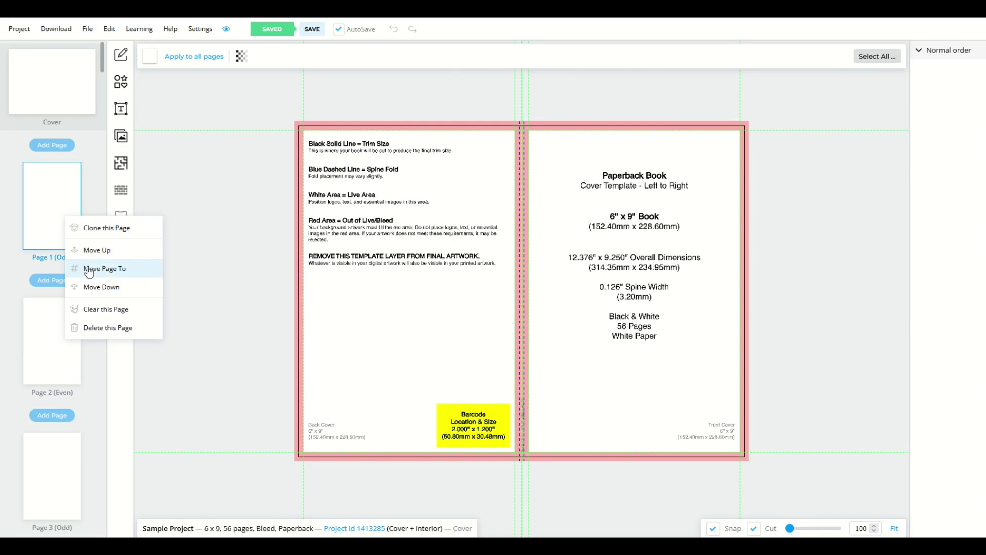
left_click(88, 329)
left_click(569, 307)
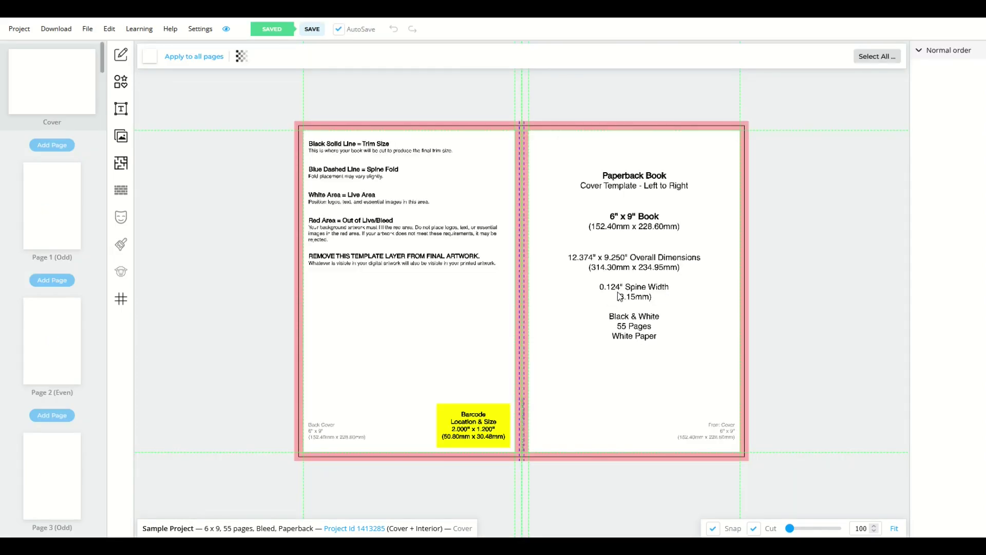
right_click(61, 208)
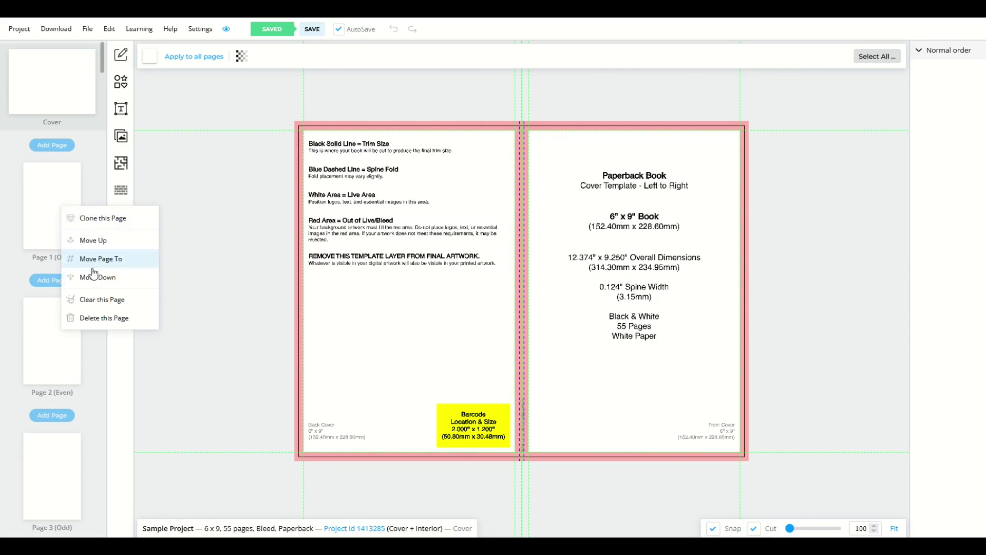
left_click(99, 318)
left_click(570, 307)
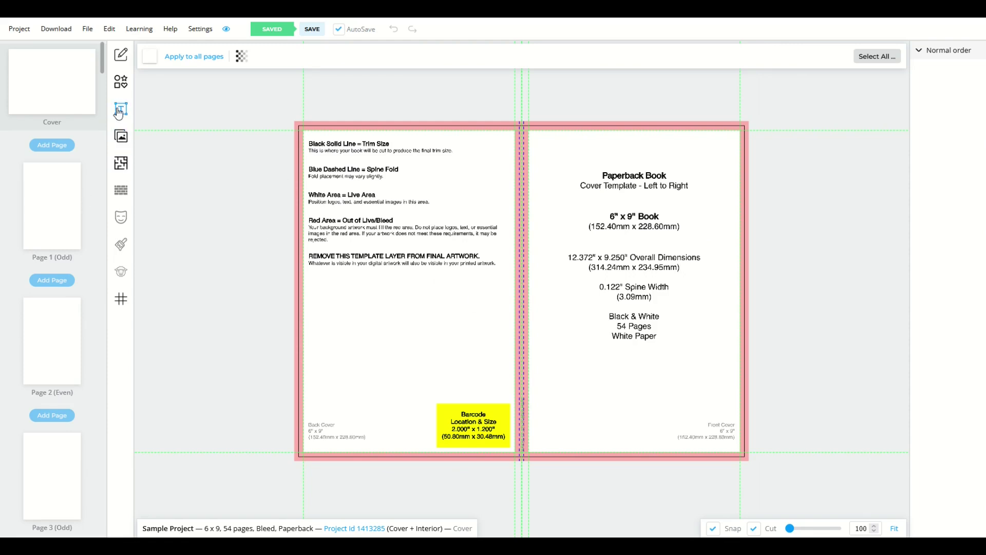
Step: Cover the whole spread with a black rectangle at 40 opacity
left_click(121, 81)
left_click(153, 84)
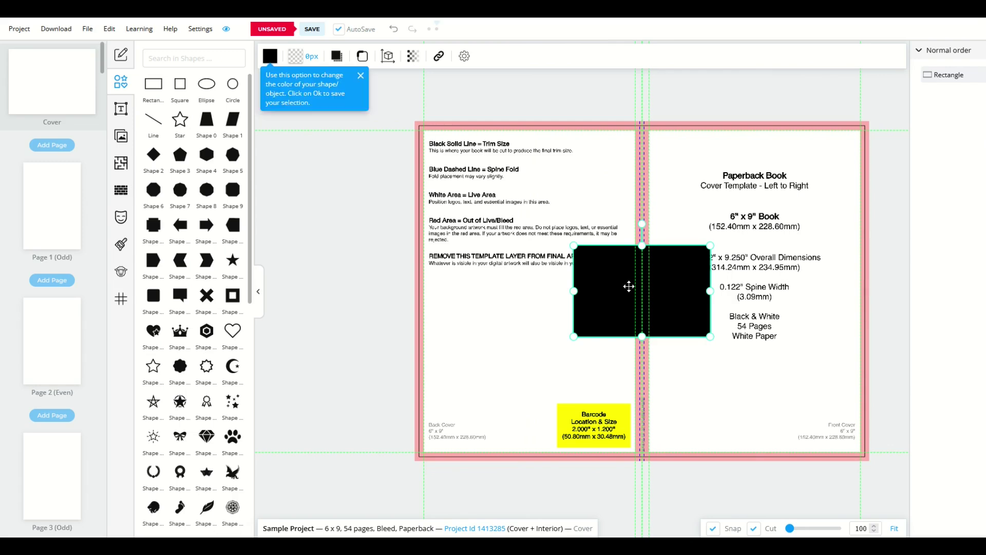
left_click_drag(627, 286, 479, 162)
left_click_drag(548, 209, 871, 462)
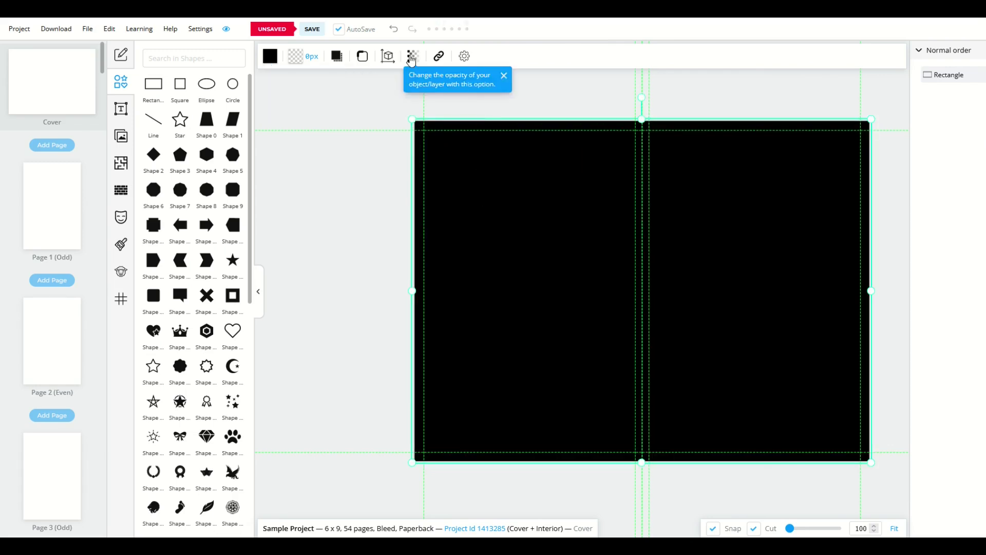
left_click(413, 56)
left_click_drag(494, 106, 445, 107)
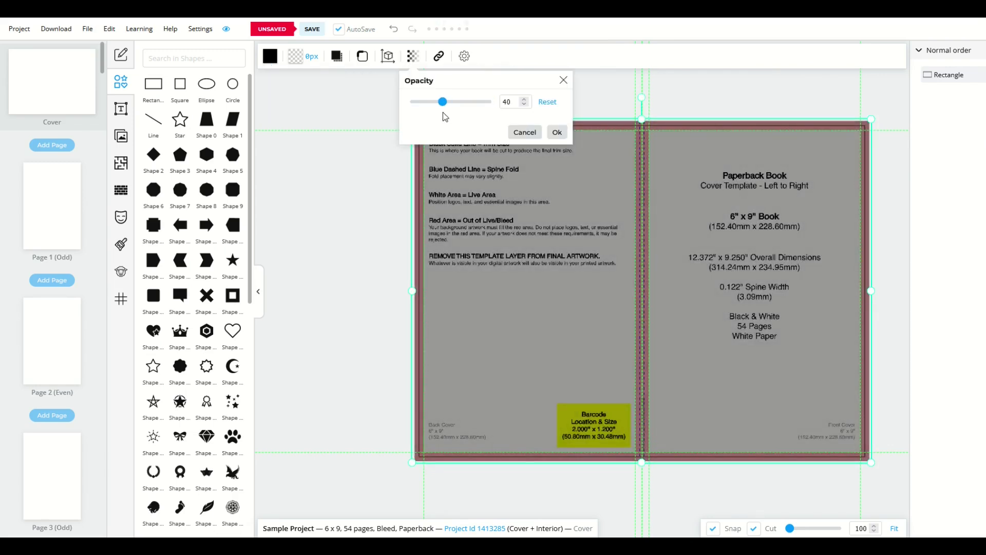
left_click(334, 164)
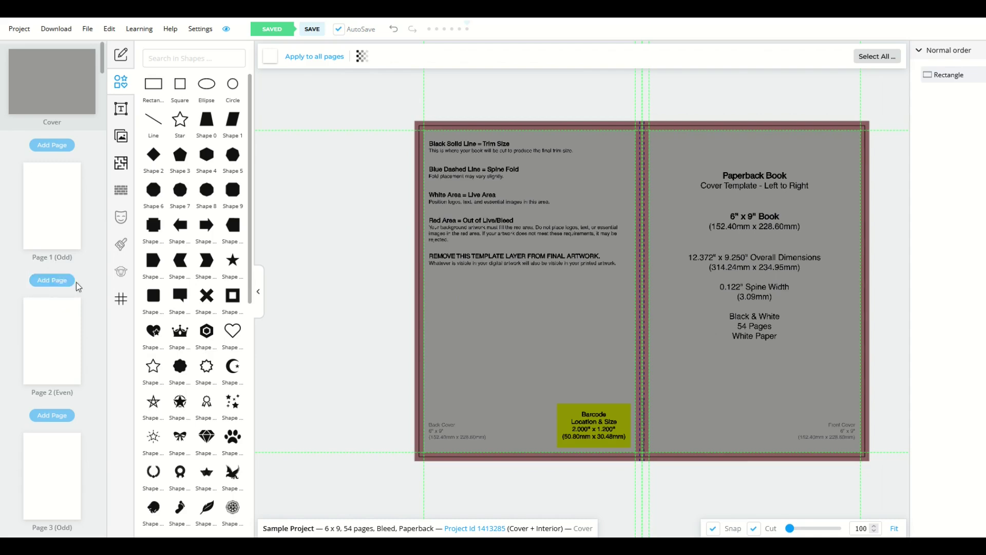
Step: Add a page after Page 1 to reach 55 pages, then realign the rectangle to the widened cover
left_click(55, 281)
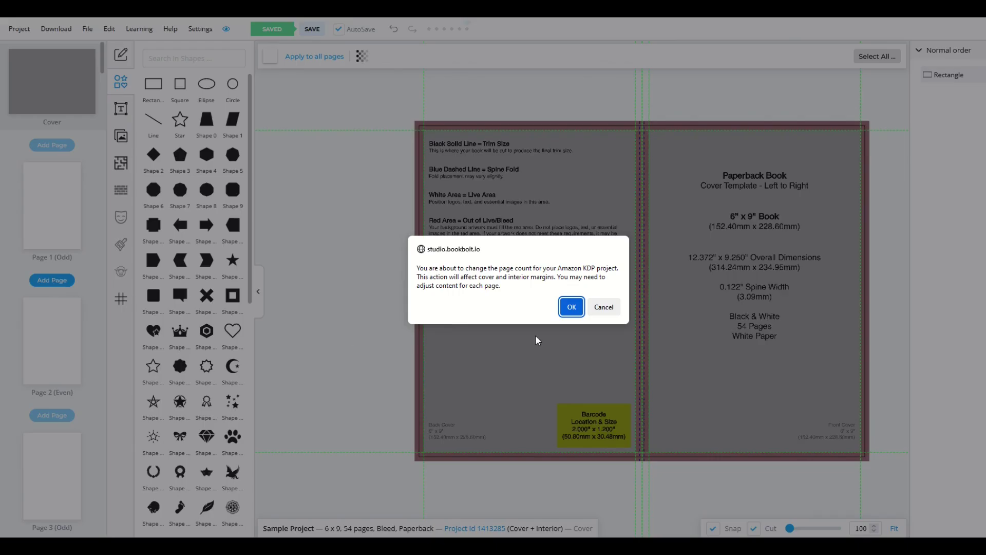
left_click(569, 307)
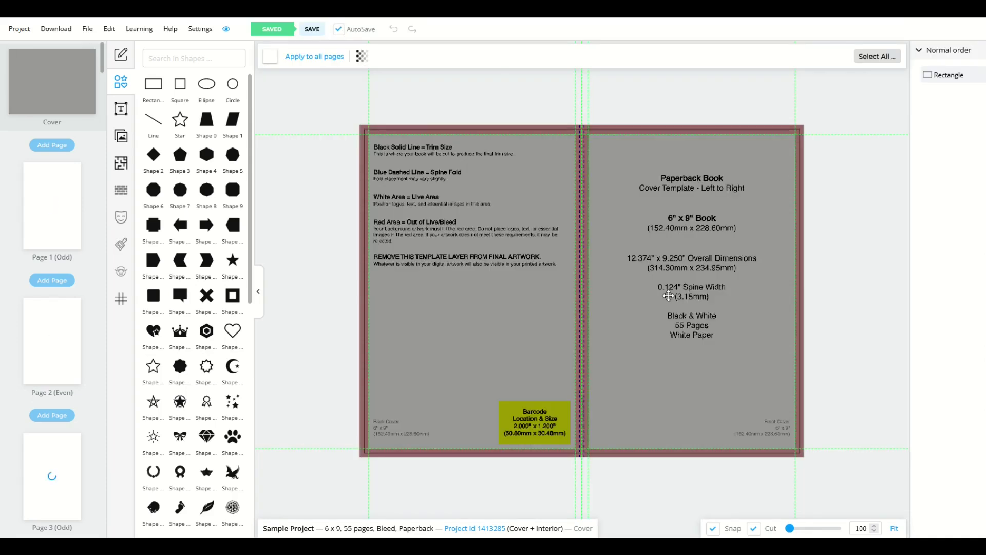
left_click(545, 301)
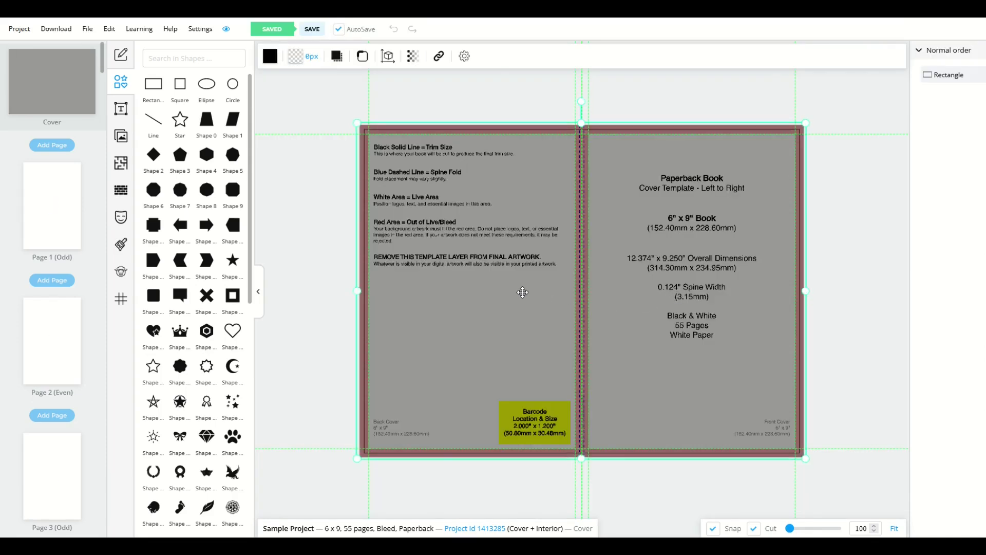
left_click_drag(494, 305, 521, 290)
Step: Close the Shapes panel and delete the translucent black rectangle from the cover
left_click(119, 82)
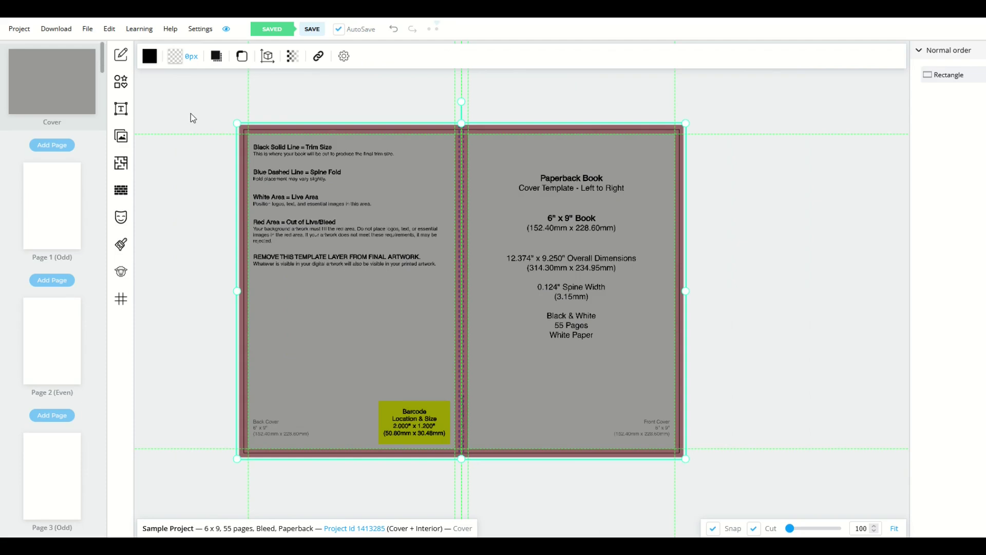
left_click_drag(308, 203, 472, 366)
key("Delete")
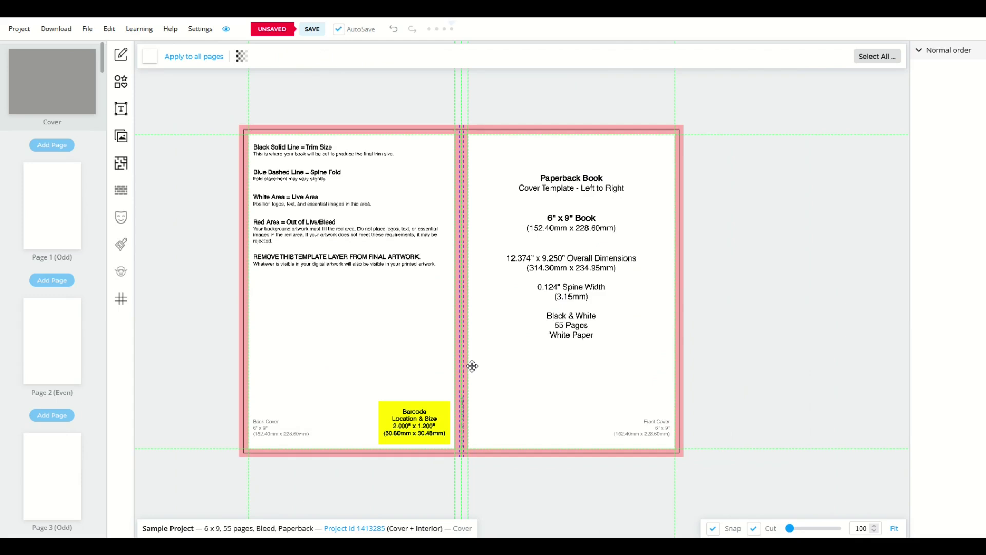